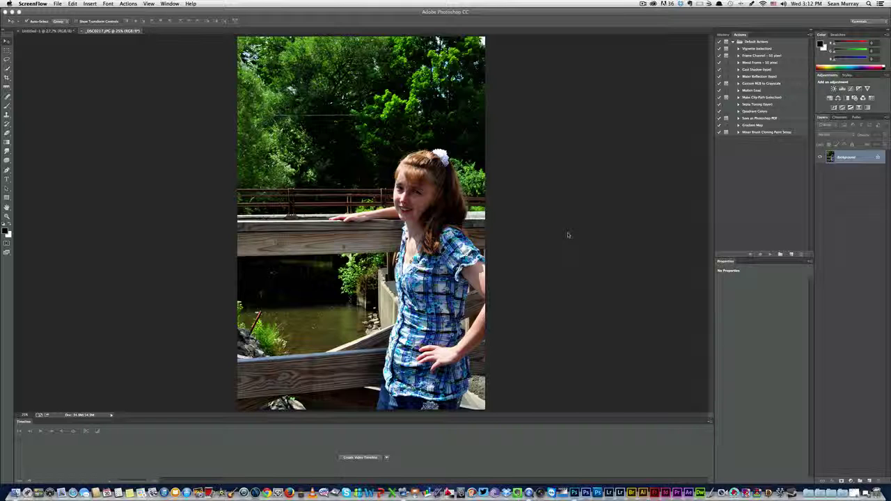
# - Bring Photoshop forward and open the bridge portrait in the Camera Raw Filter
pyautogui.click(169, 3)
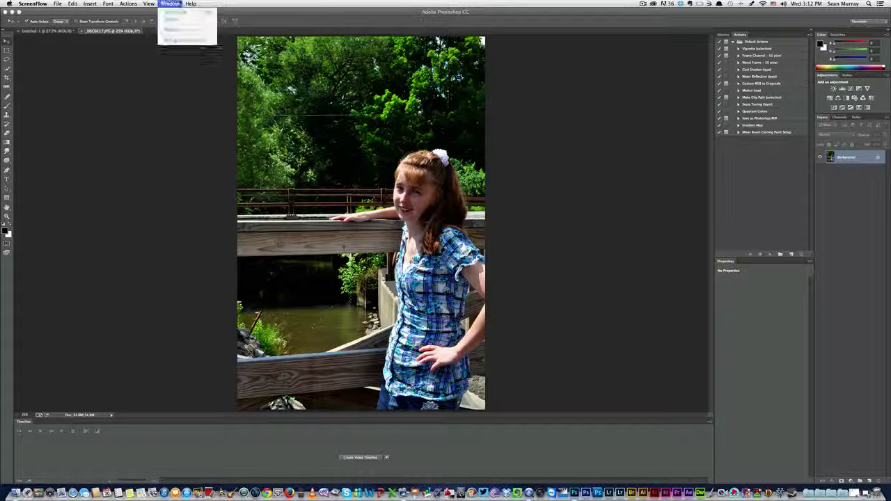
pyautogui.press('Escape')
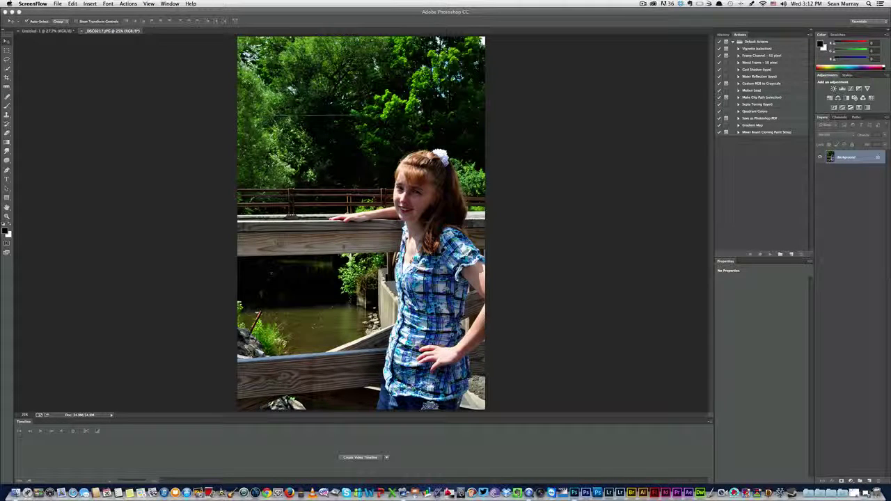
pyautogui.click(184, 4)
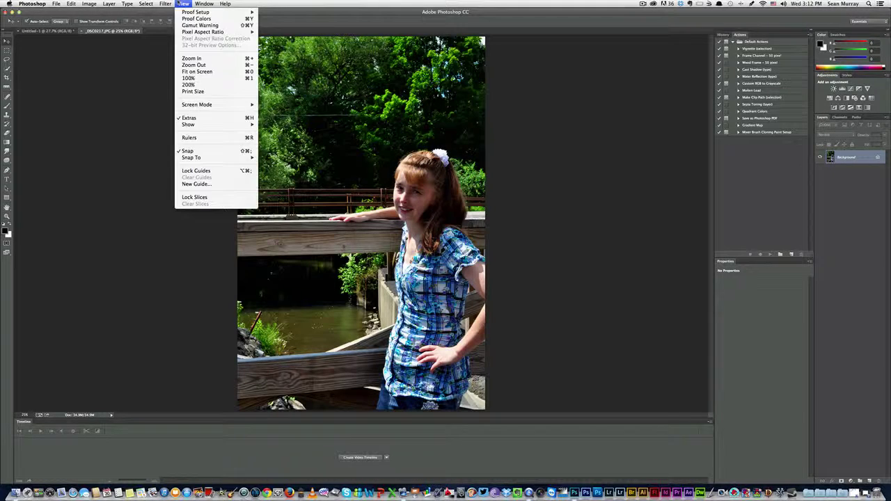
pyautogui.moveTo(167, 4)
pyautogui.click(179, 51)
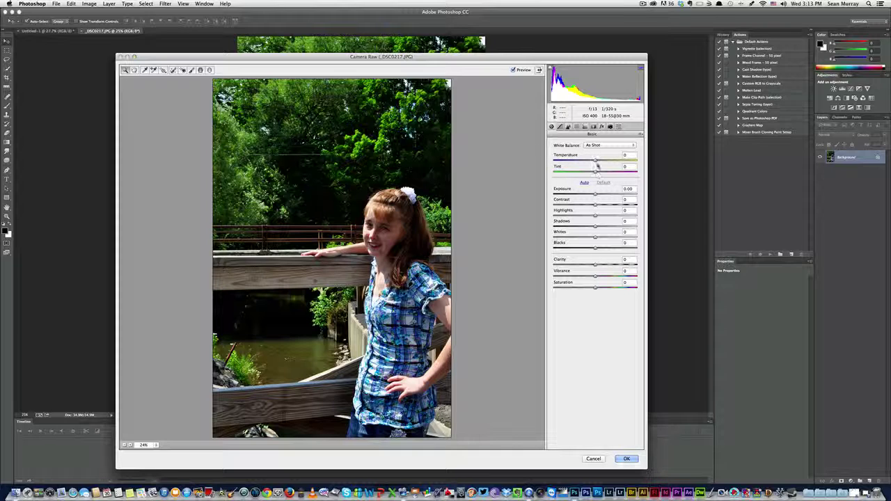
# - Set Basic Temperature to +57, Contrast to −80 and Saturation to −69
pyautogui.moveTo(596, 161); pyautogui.dragTo(620, 160)
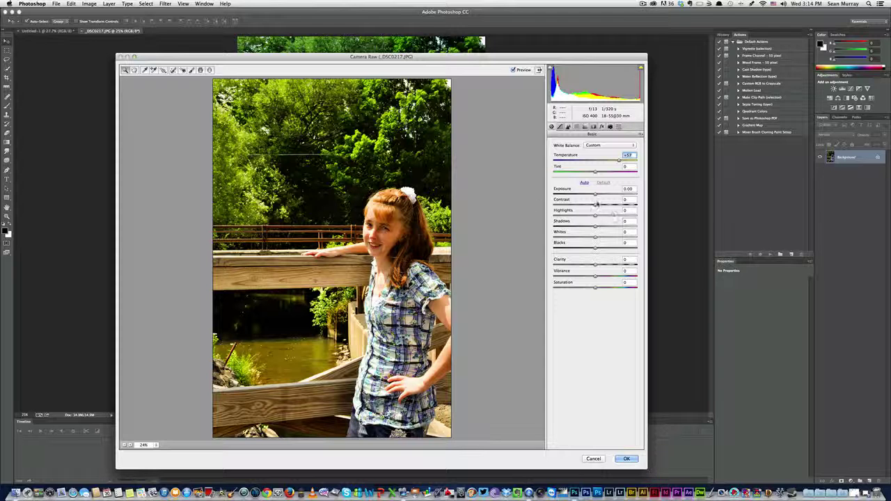
pyautogui.moveTo(595, 203); pyautogui.dragTo(560, 209)
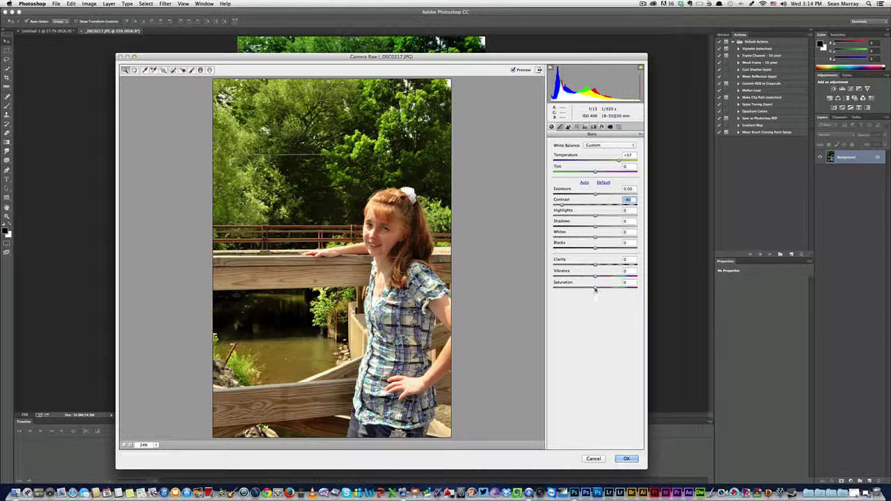
pyautogui.moveTo(595, 287); pyautogui.dragTo(566, 292)
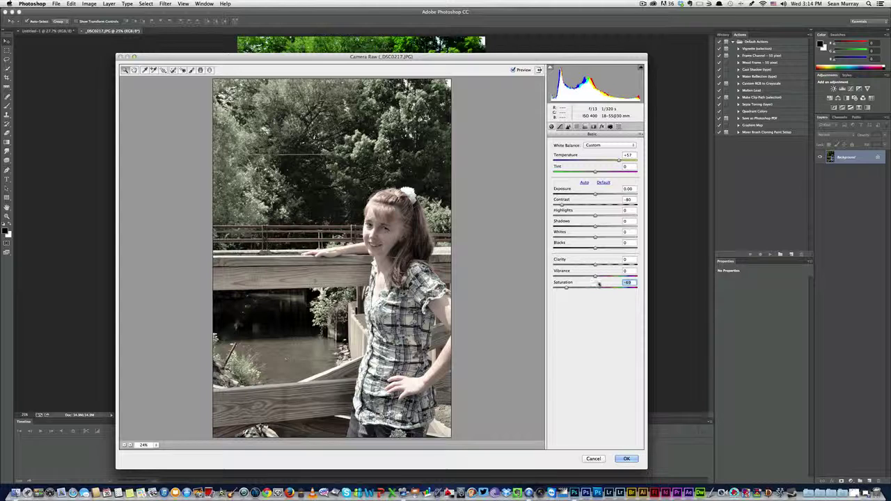
# - Set Vibrance +86, Saturation −84, Temperature +68 and Clarity +68, then show the Effects panel
pyautogui.moveTo(595, 277); pyautogui.dragTo(629, 277)
pyautogui.moveTo(566, 289); pyautogui.dragTo(559, 289)
pyautogui.moveTo(619, 161); pyautogui.dragTo(625, 161)
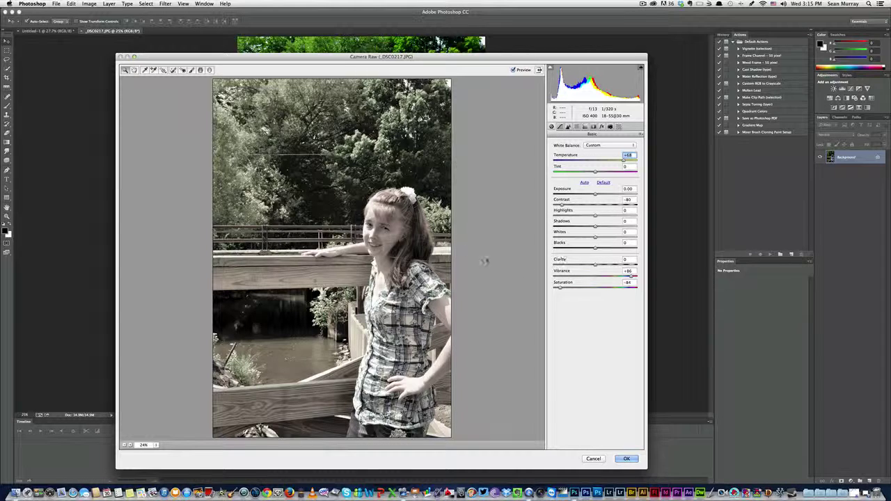
pyautogui.moveTo(595, 265); pyautogui.dragTo(624, 265)
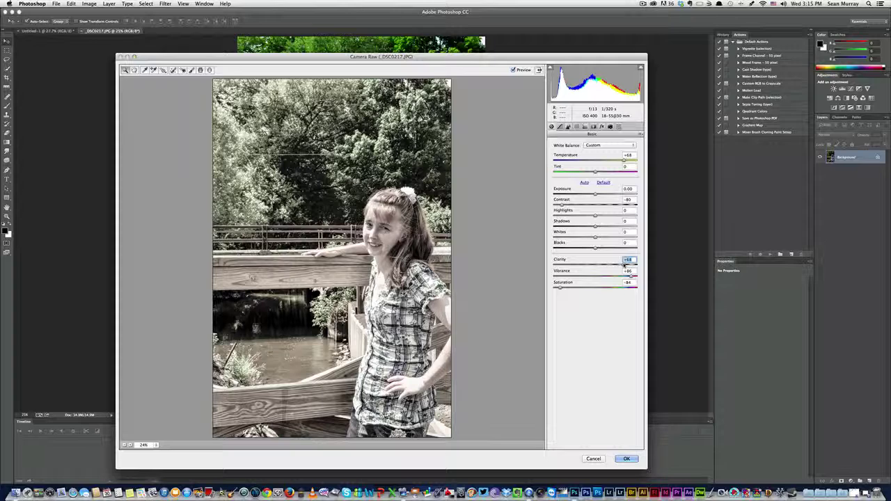
pyautogui.click(601, 127)
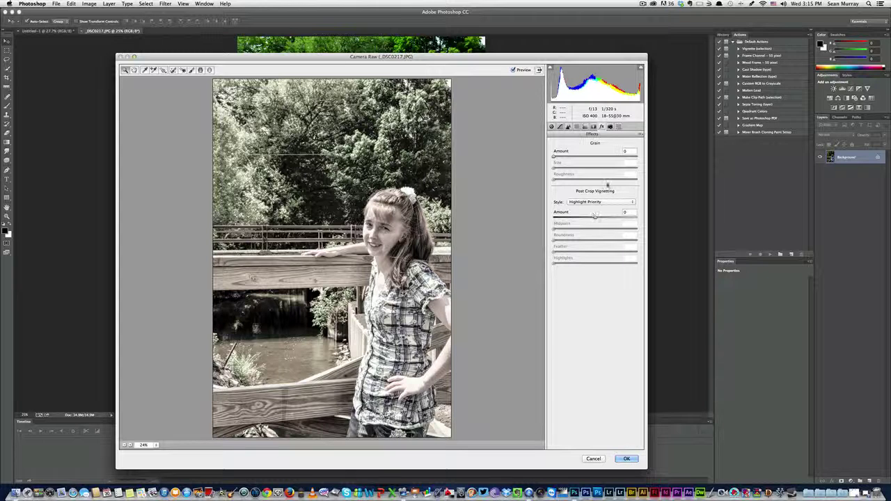
# - Set the Post Crop Vignetting style to Color Priority
pyautogui.click(593, 126)
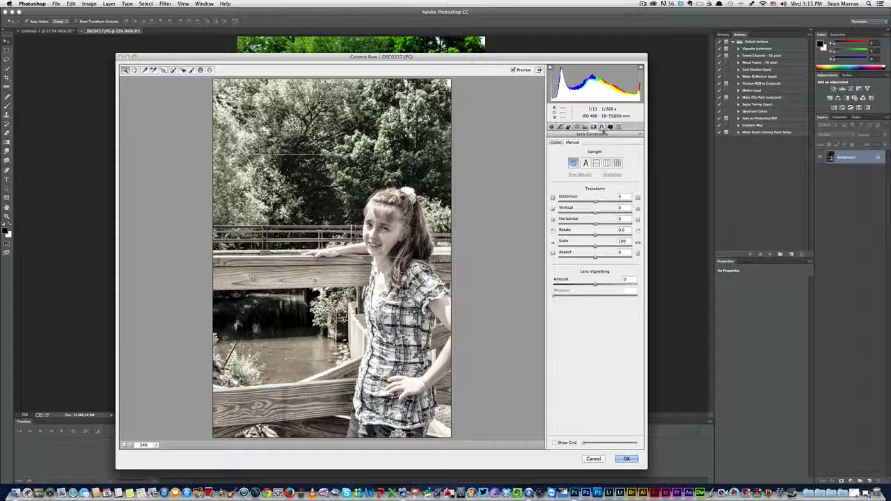
pyautogui.click(602, 126)
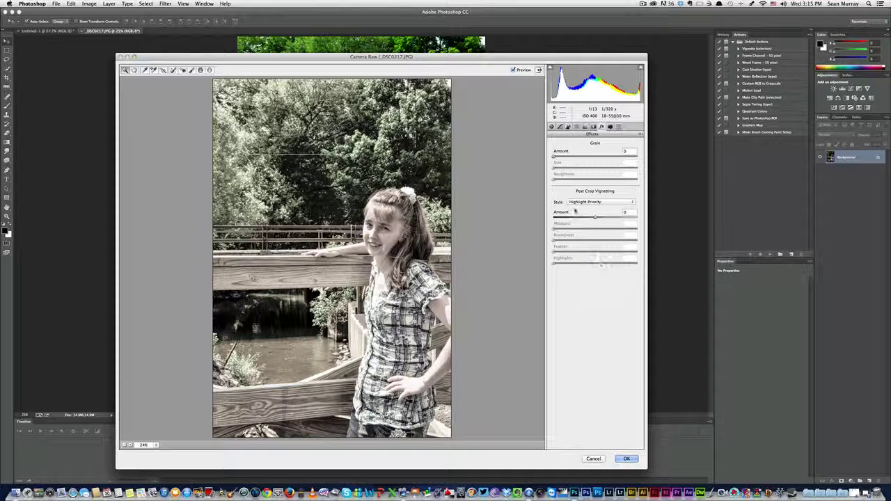
pyautogui.click(599, 202)
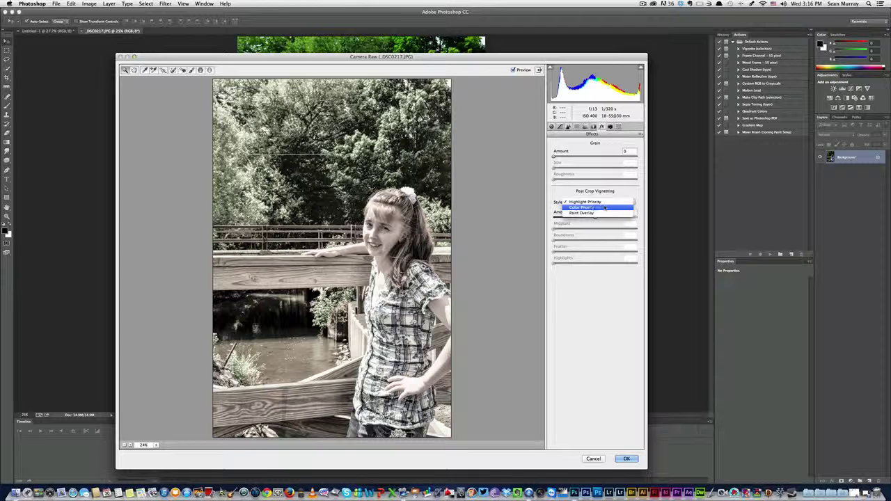
pyautogui.click(595, 225)
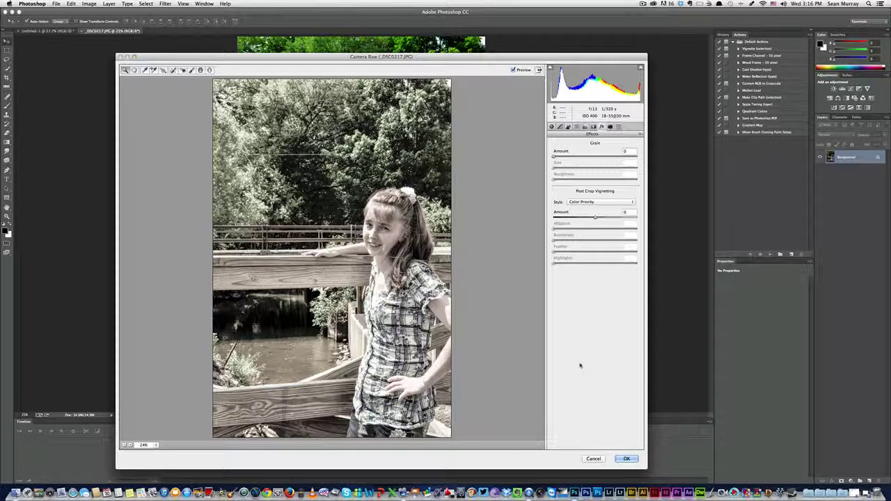
# - Make the vignette white at Amount +66, with Roundness −57 and Feather 24
pyautogui.click(595, 218)
pyautogui.moveTo(595, 218); pyautogui.dragTo(619, 219)
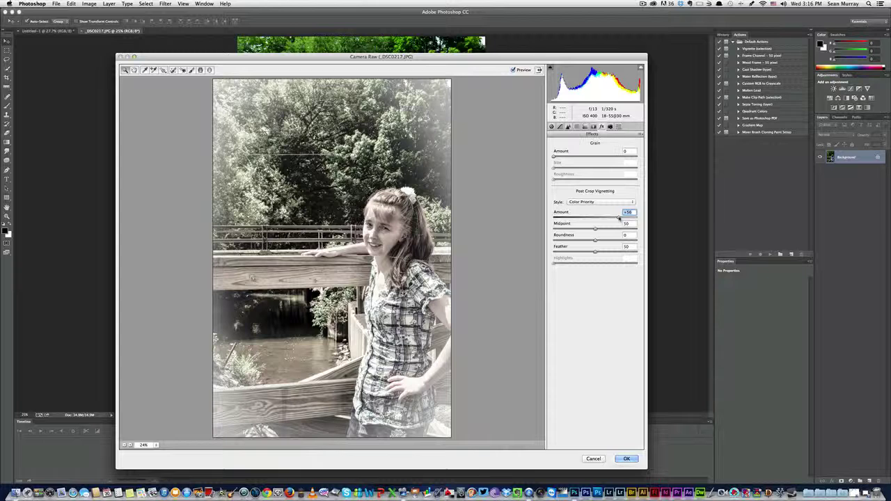
pyautogui.moveTo(619, 218); pyautogui.dragTo(623, 218)
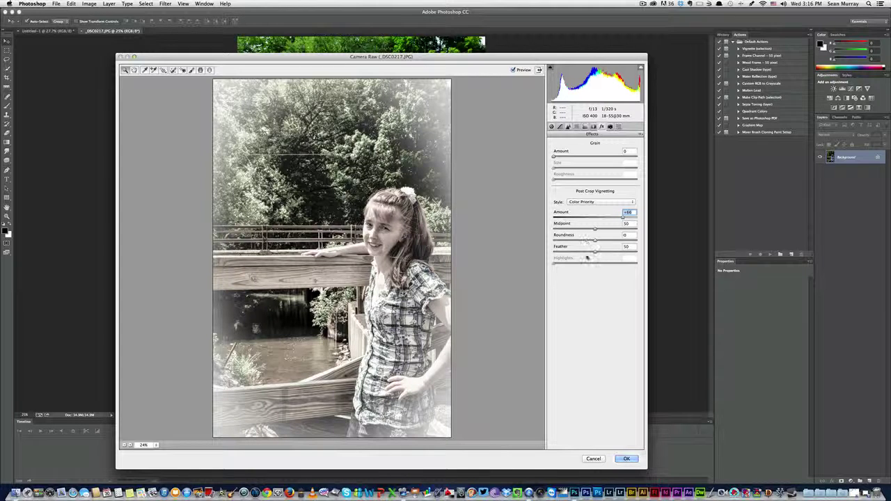
pyautogui.moveTo(586, 252)
pyautogui.mouseDown()
pyautogui.moveTo(553, 252)
pyautogui.moveTo(585, 241)
pyautogui.moveTo(562, 244)
pyautogui.moveTo(590, 251)
pyautogui.moveTo(547, 249)
pyautogui.moveTo(574, 252)
pyautogui.moveTo(591, 241)
pyautogui.moveTo(573, 241)
pyautogui.mouseUp()
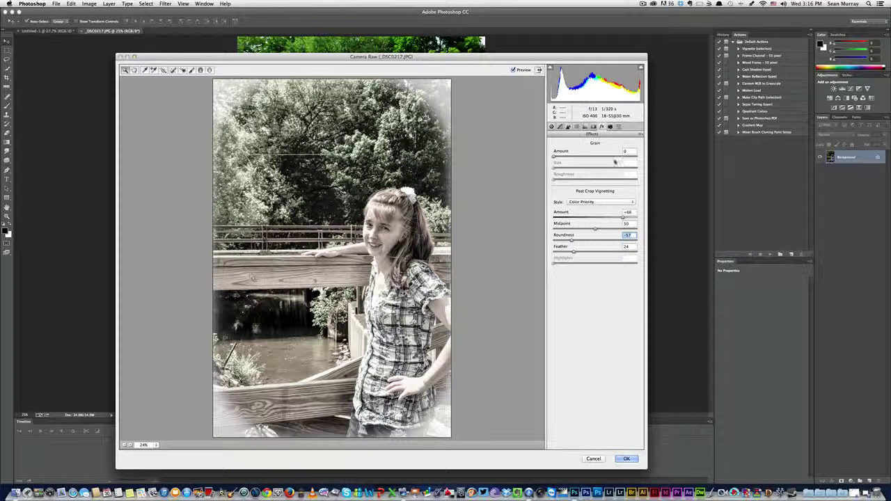
# - Add slight lens vignetting in Lens Corrections and apply the Camera Raw adjustments
pyautogui.click(593, 126)
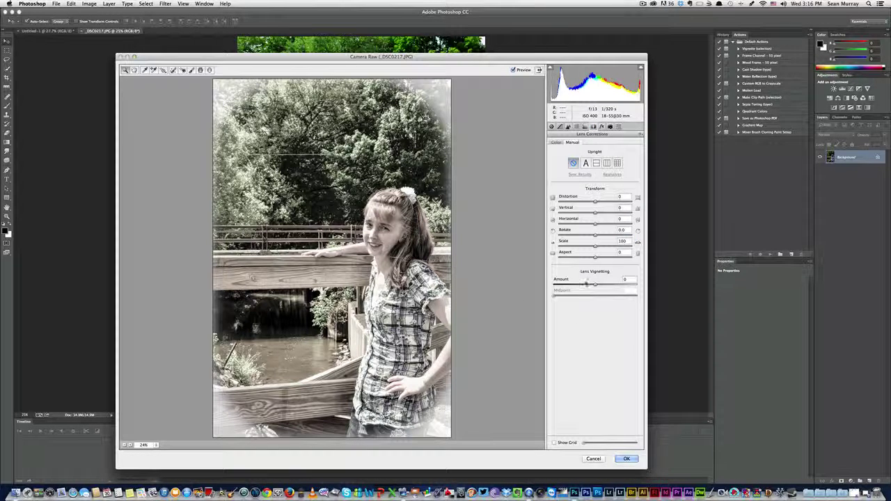
pyautogui.moveTo(594, 286); pyautogui.dragTo(558, 286)
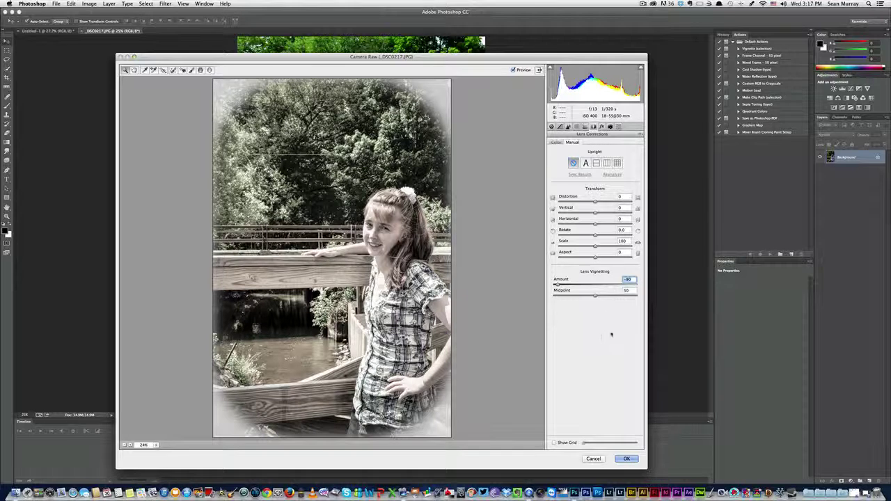
pyautogui.click(626, 458)
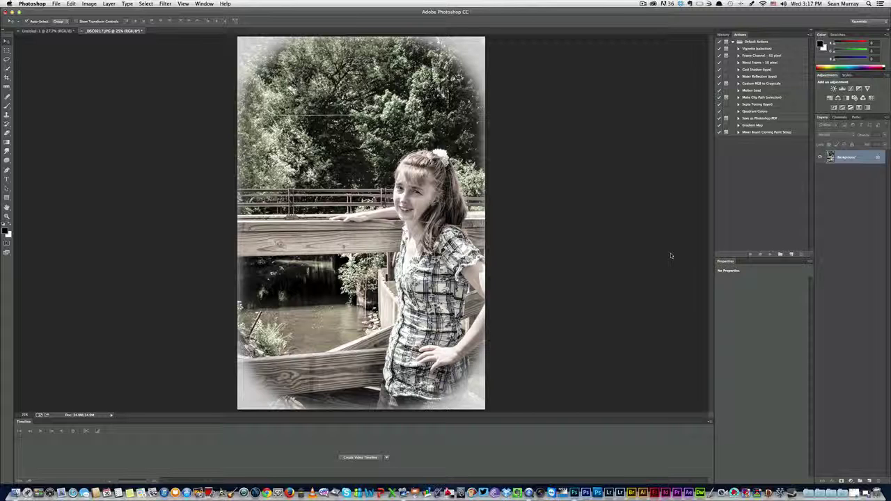
# - Preview the Lens Correction filter on the portrait, then cancel it without applying
pyautogui.click(183, 3)
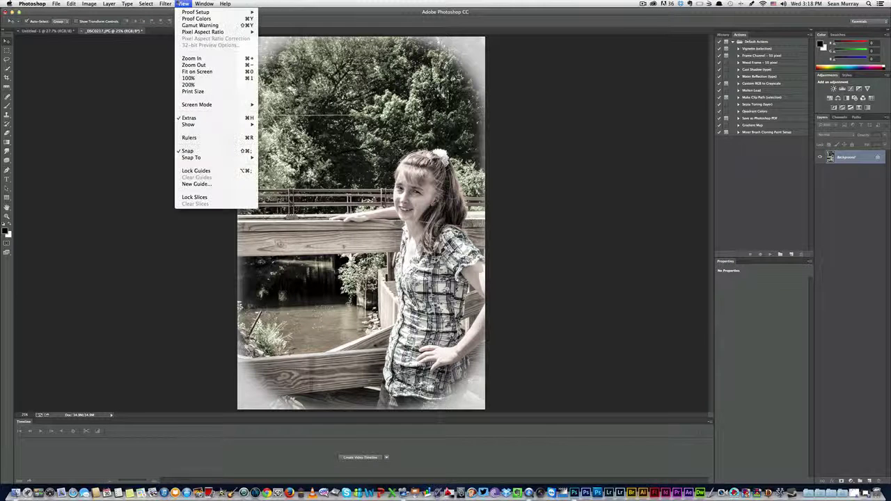
pyautogui.moveTo(166, 3)
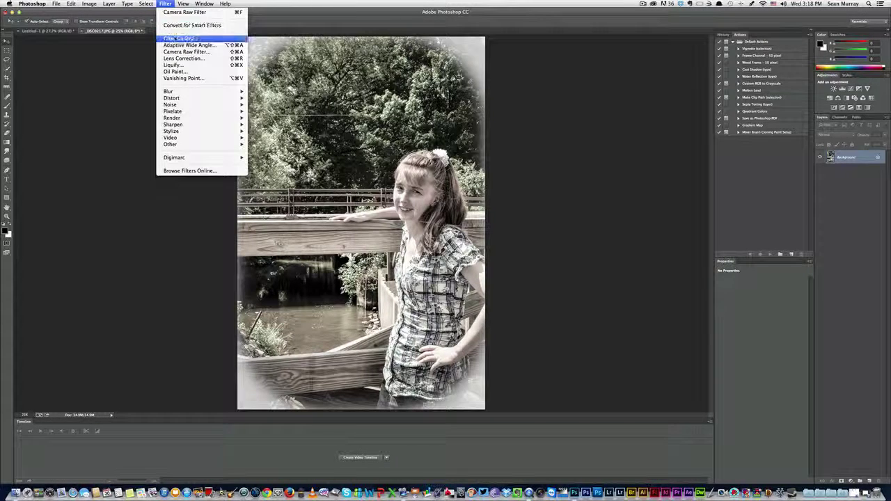
pyautogui.click(174, 58)
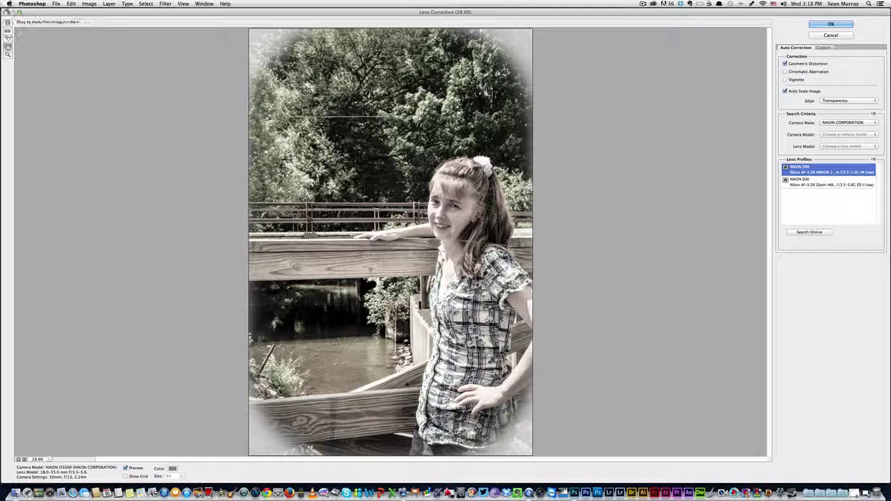
pyautogui.click(165, 4)
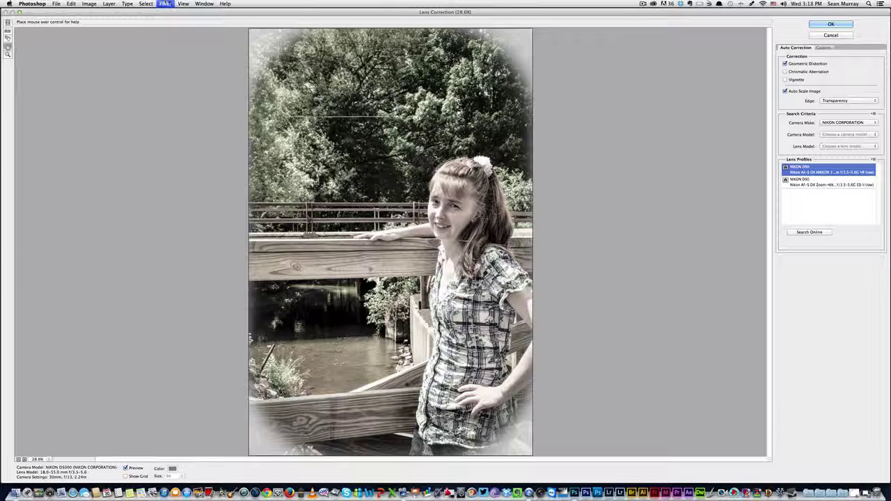
pyautogui.click(840, 37)
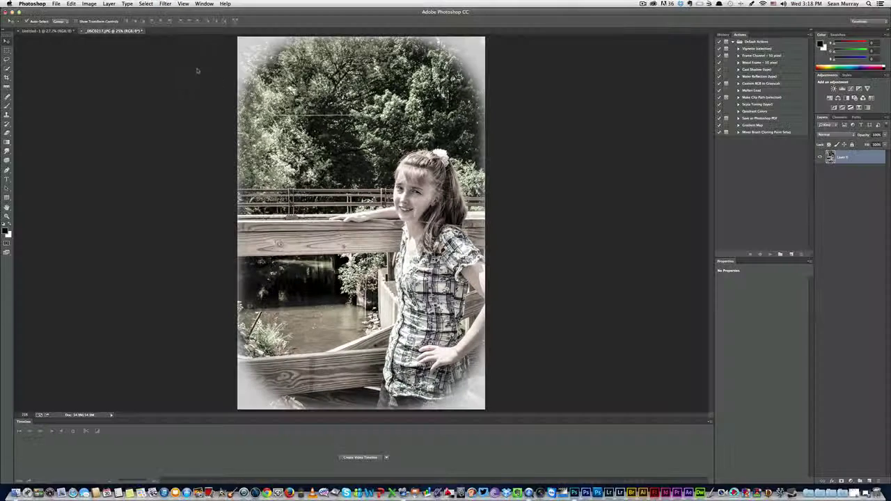
pyautogui.click(204, 4)
pyautogui.moveTo(184, 5)
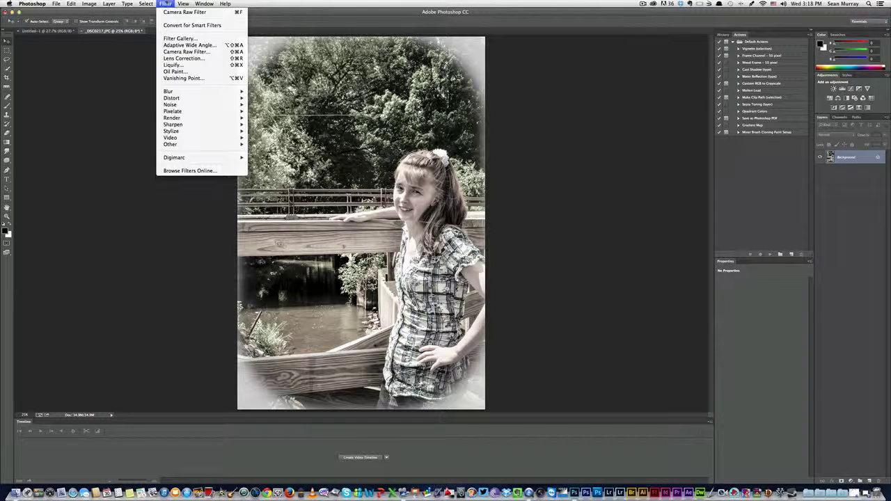
# - Reopen the Camera Raw Filter on its Effects panel, zooming the preview to 100% on her face
pyautogui.click(183, 52)
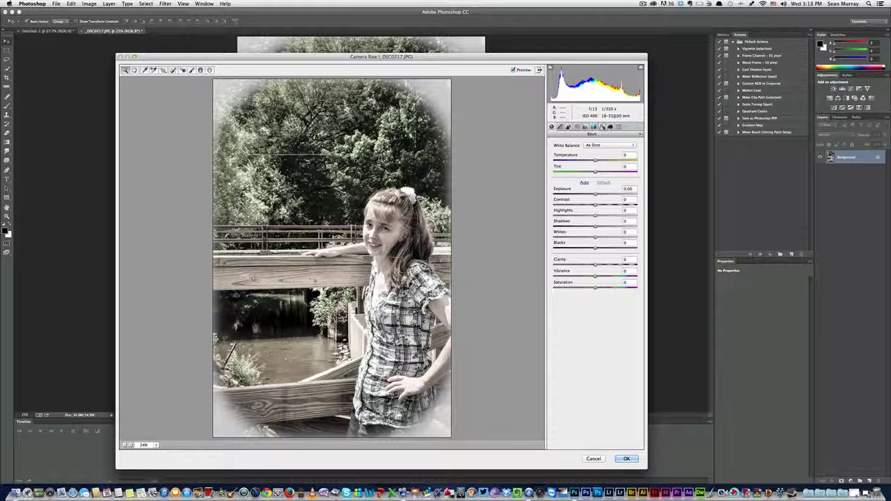
pyautogui.click(602, 127)
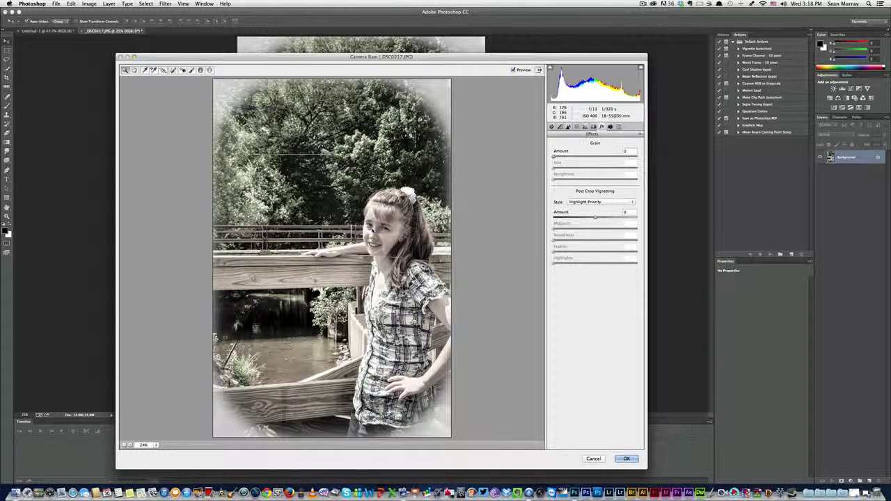
pyautogui.click(374, 218)
pyautogui.click(380, 233)
pyautogui.click(384, 239)
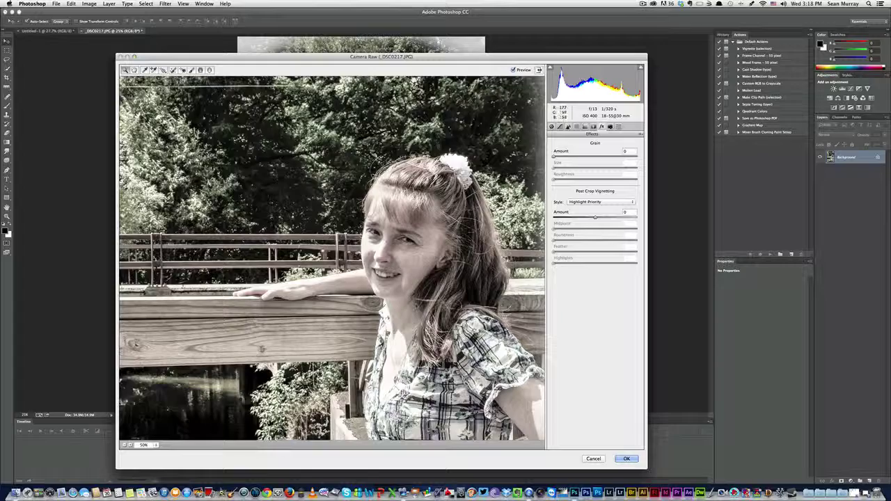
pyautogui.click(410, 307)
pyautogui.click(327, 196)
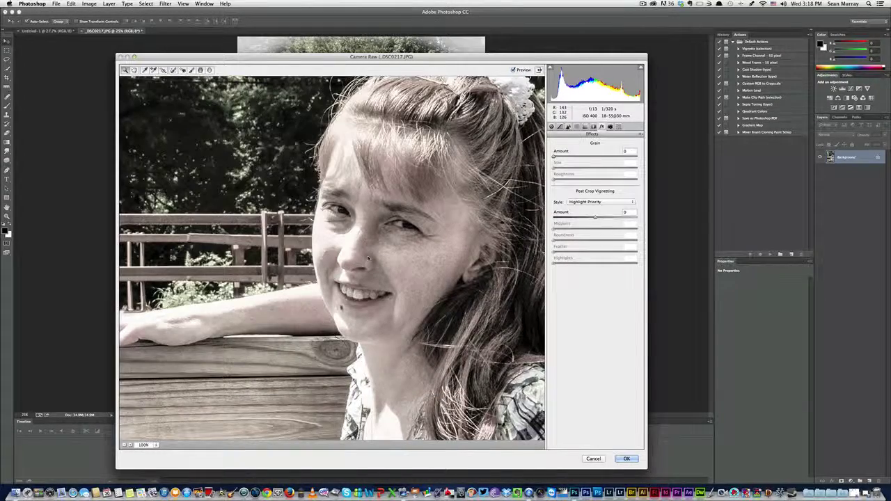
# - Raise Grain Amount to 39 and apply the Camera Raw filter
pyautogui.click(555, 156)
pyautogui.moveTo(554, 157); pyautogui.dragTo(579, 158)
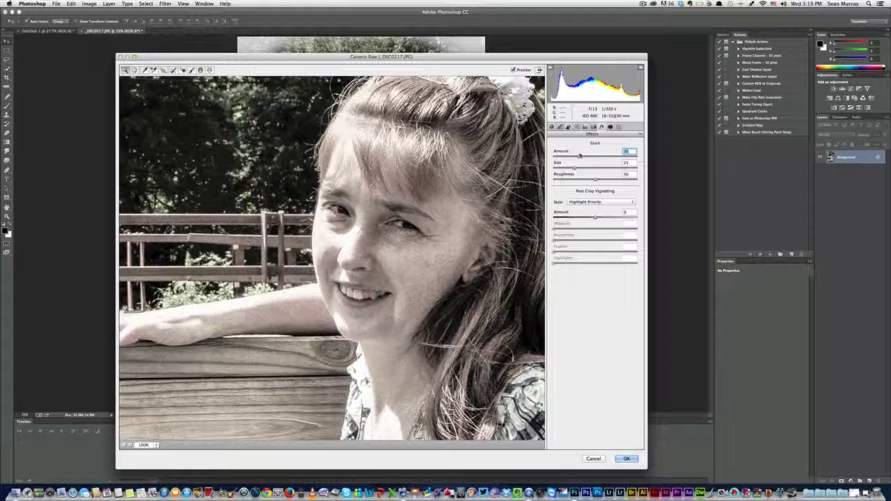
pyautogui.moveTo(580, 156); pyautogui.dragTo(600, 156)
pyautogui.click(626, 459)
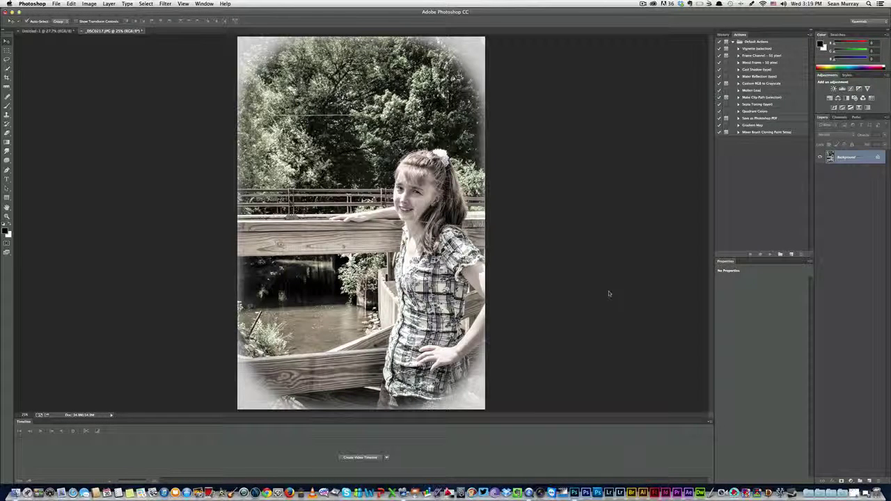
pyautogui.click(7, 217)
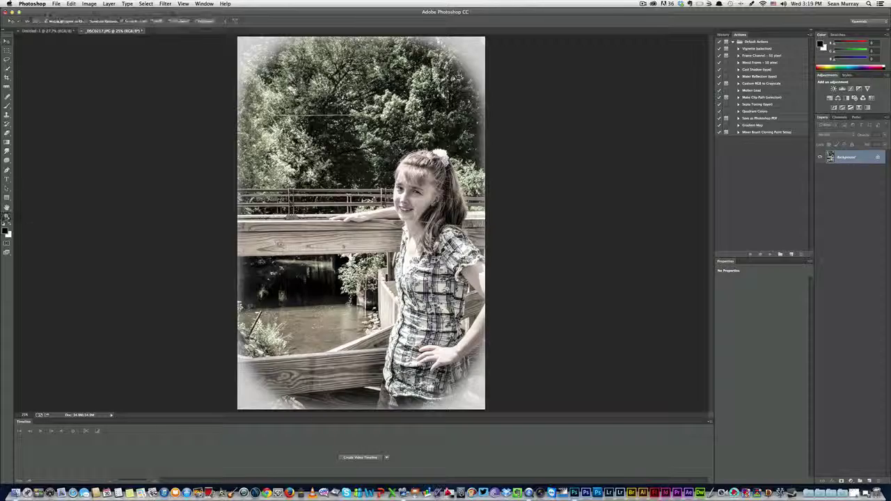
pyautogui.click(415, 238)
pyautogui.click(415, 239)
pyautogui.click(414, 238)
pyautogui.click(414, 238)
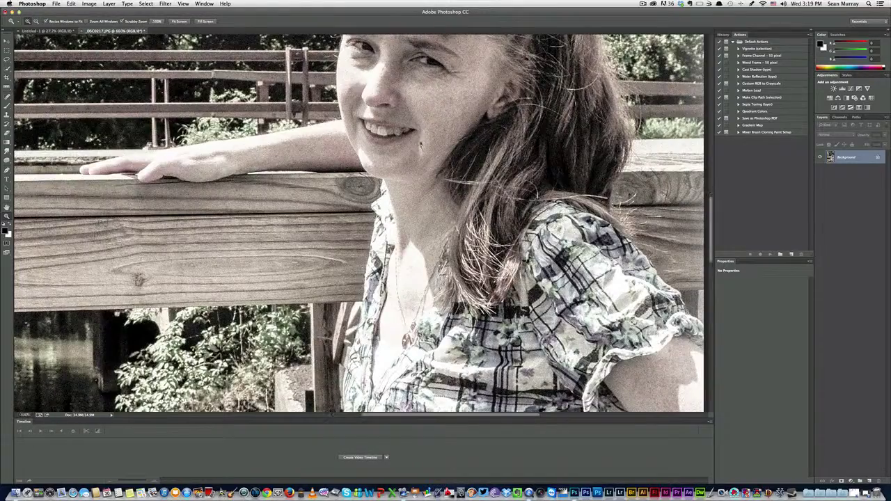
pyautogui.click(420, 146)
pyautogui.click(420, 146)
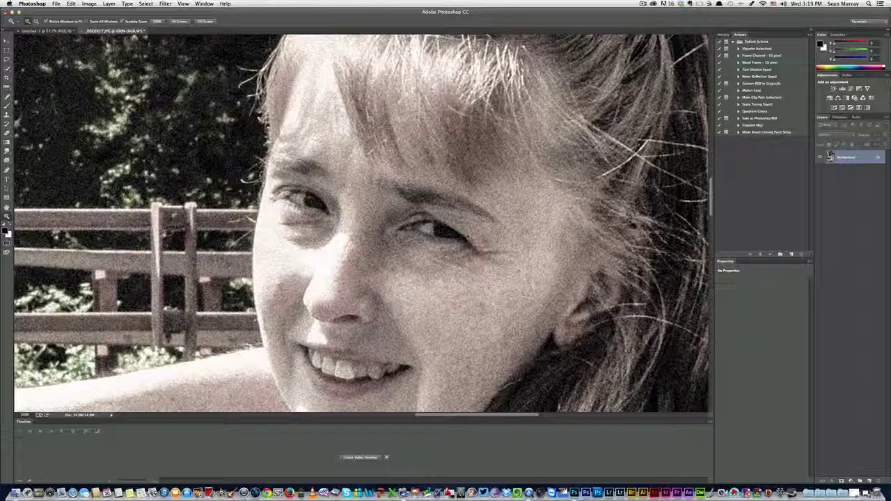
pyautogui.scroll(-3, 417, 236)
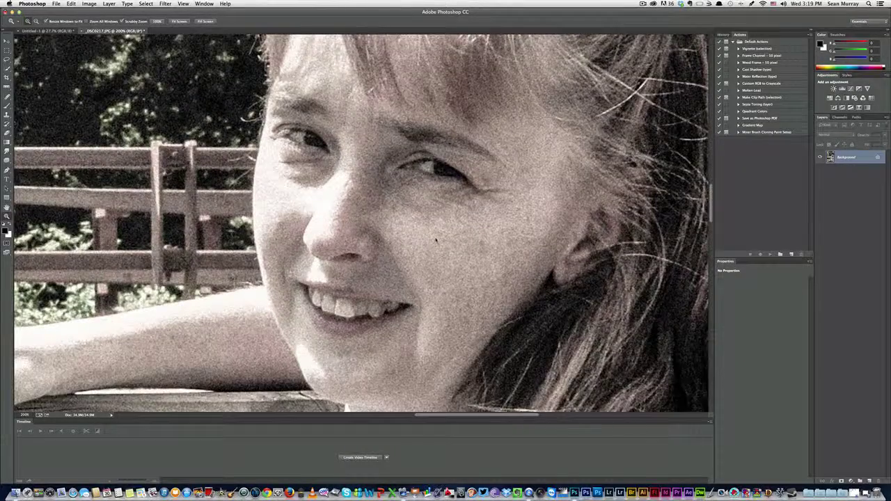
pyautogui.click(436, 240)
pyautogui.click(7, 208)
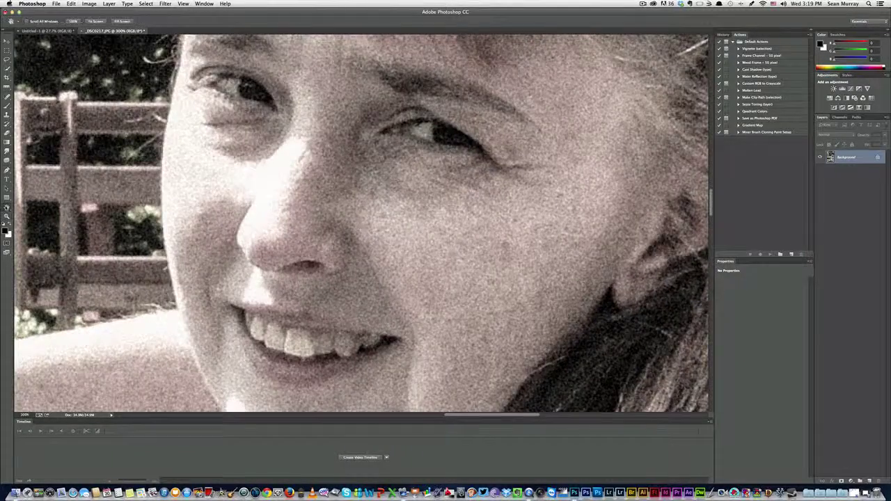
pyautogui.press('super+0')
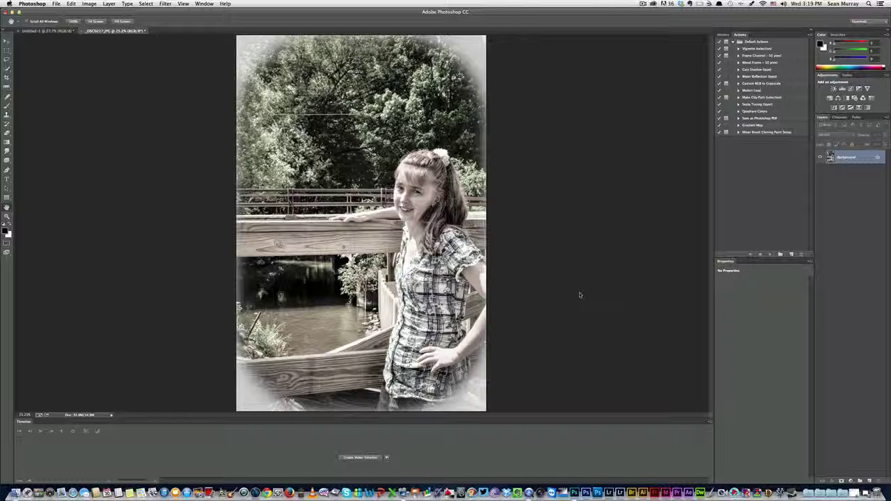
pyautogui.click(643, 3)
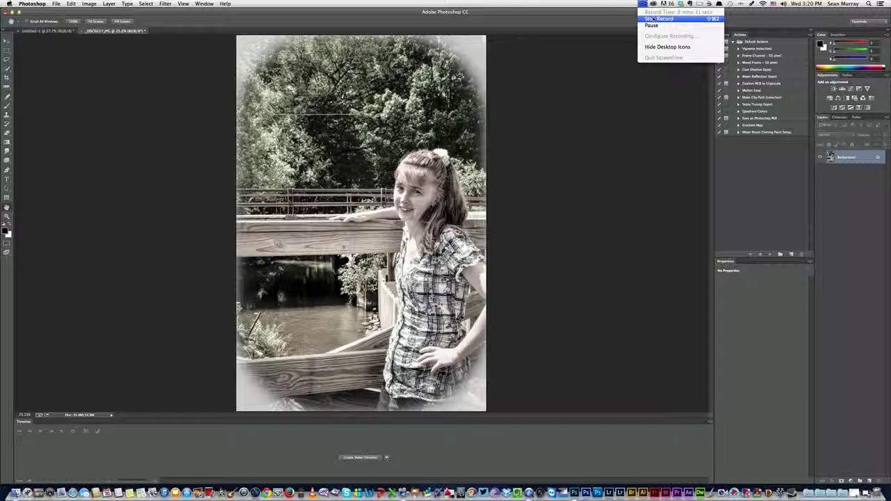